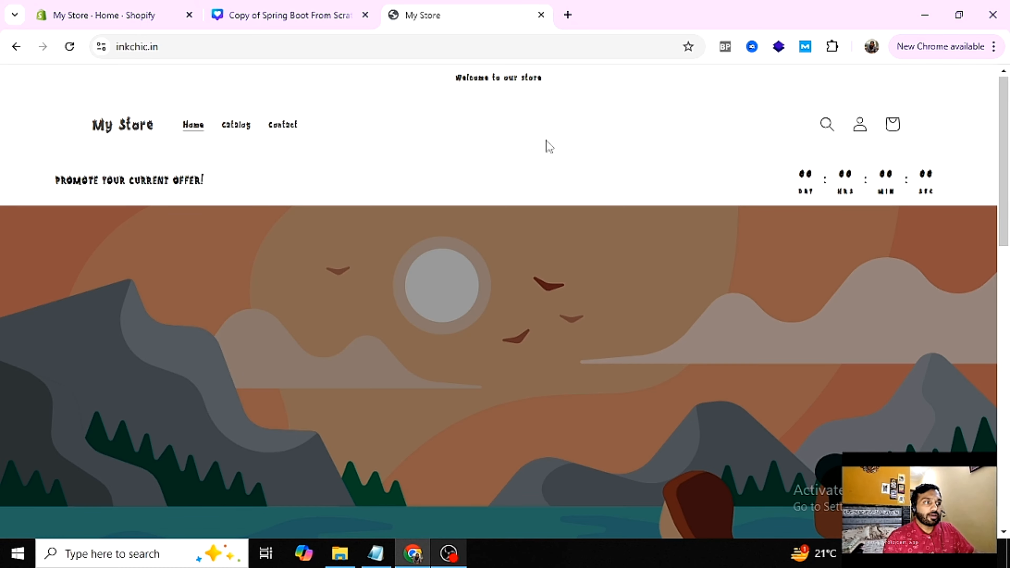
Check the copyright line with the "Powered by Shopify" credit in the storefront footer
{"action": "scroll", "coordinate": [544, 147], "scroll_direction": "down", "scroll_amount": 15}
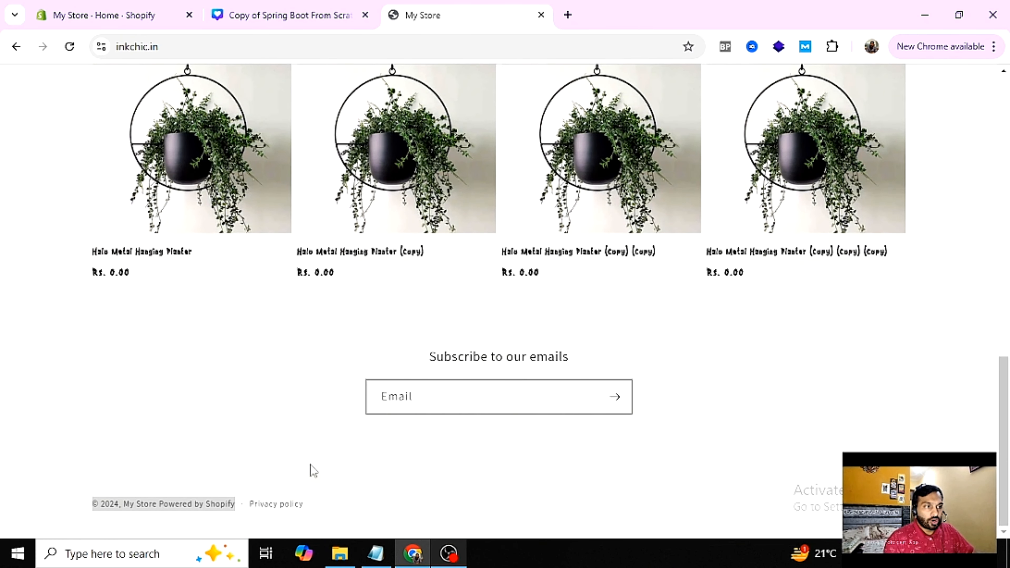
{"action": "left_click_drag", "start_coordinate": [131, 503], "coordinate": [232, 524]}
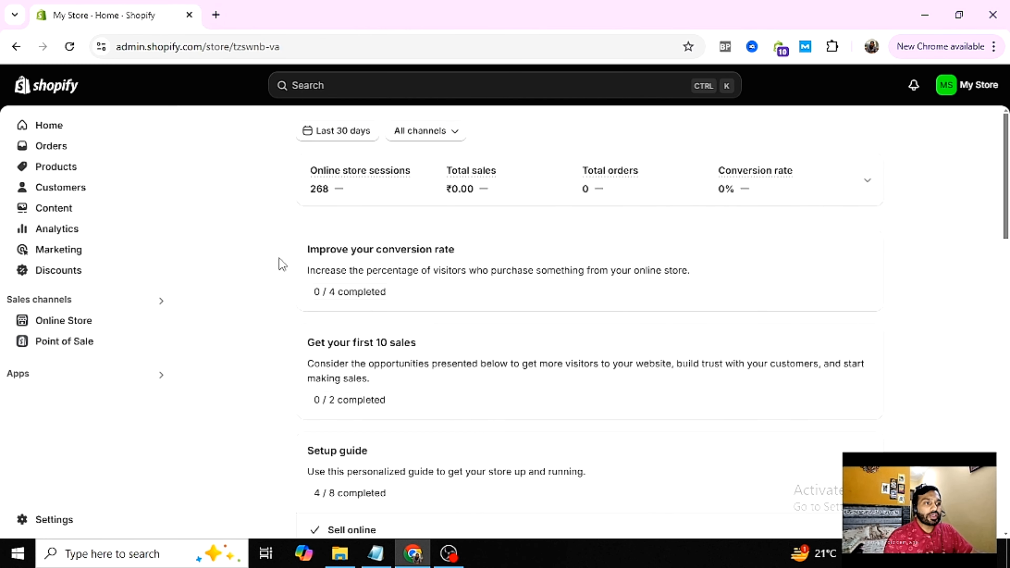
Open the default theme content of the current Dawn theme and filter its items for "powered"
{"action": "left_click", "coordinate": [89, 323]}
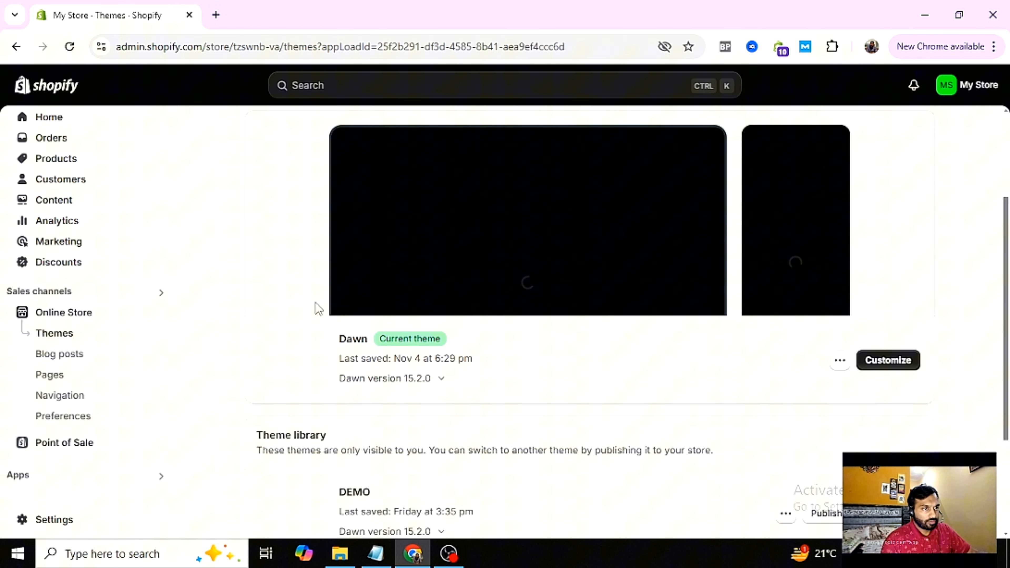
{"action": "left_click", "coordinate": [839, 361]}
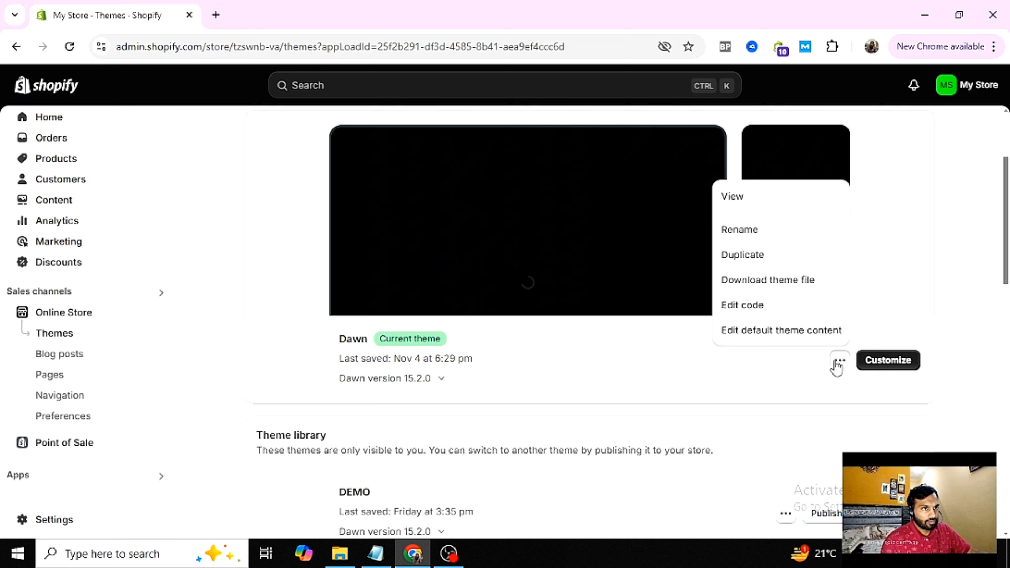
{"action": "left_click", "coordinate": [791, 334]}
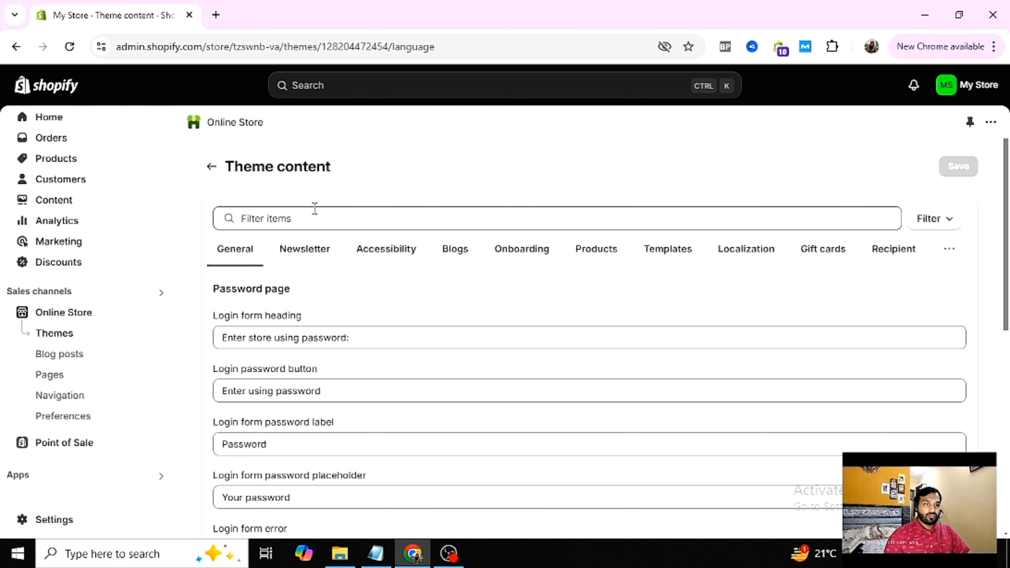
{"action": "left_click", "coordinate": [313, 219]}
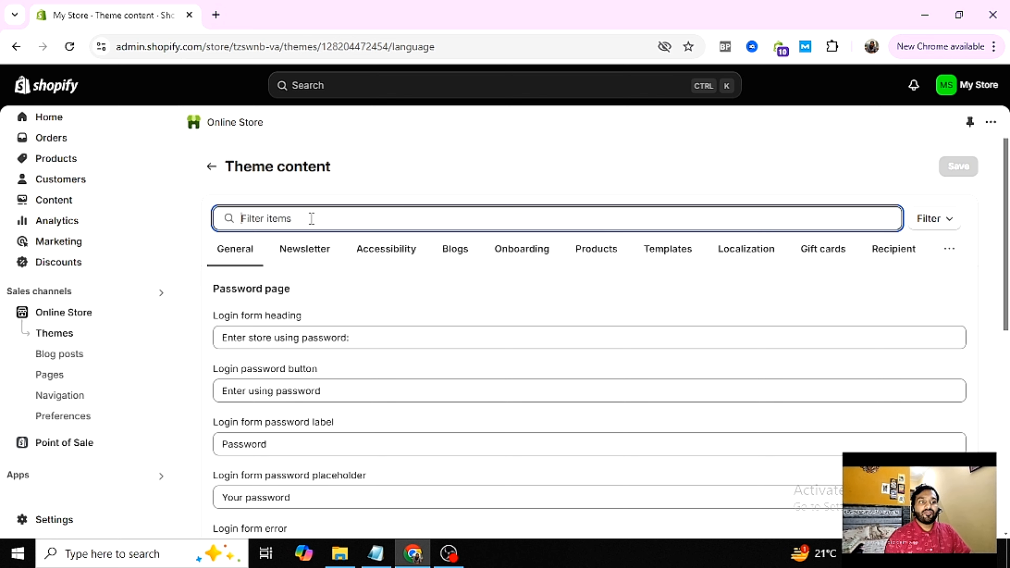
{"action": "type", "text": "powered"}
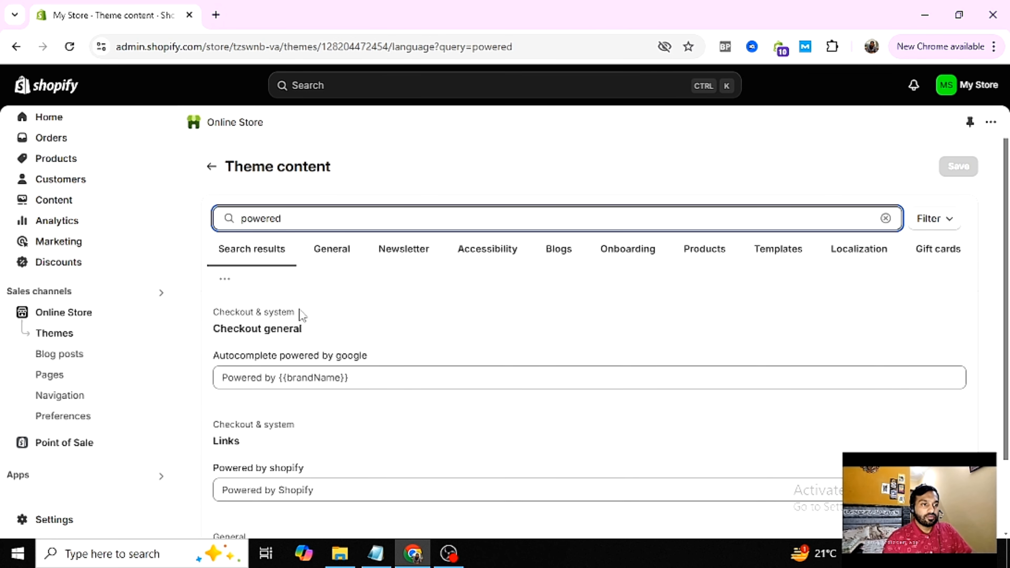
{"action": "scroll", "coordinate": [324, 301], "scroll_direction": "down", "scroll_amount": 1}
{"action": "scroll", "coordinate": [325, 301], "scroll_direction": "down", "scroll_amount": 2}
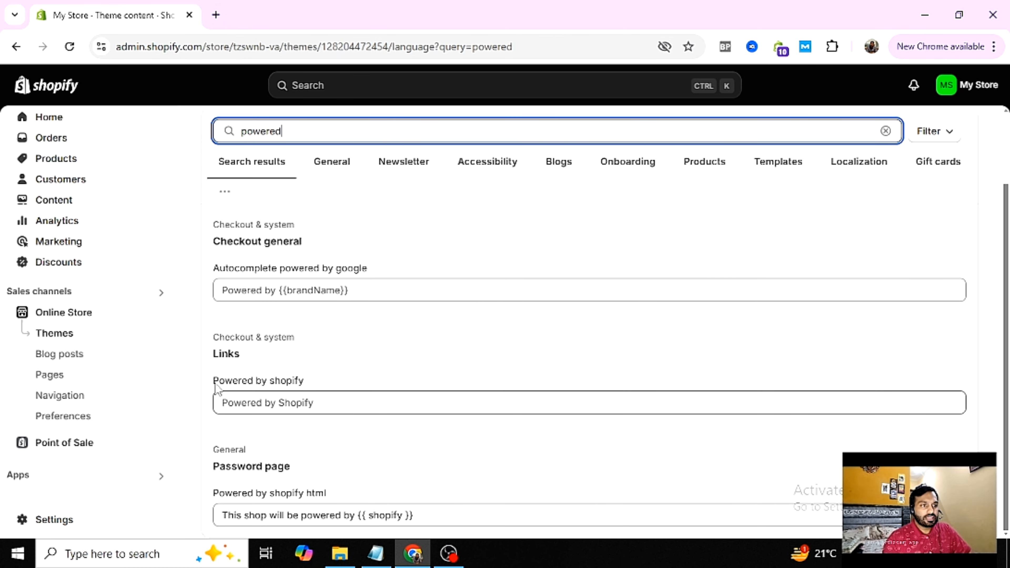
Blank out the "Powered by shopify" text under Links in the theme content and save the change
{"action": "left_click_drag", "start_coordinate": [214, 381], "coordinate": [292, 380]}
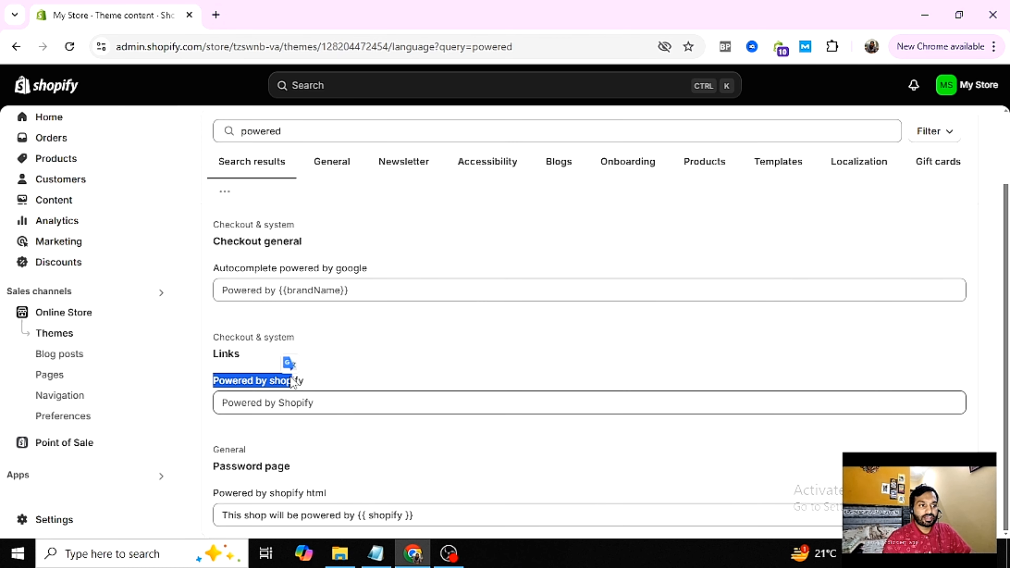
{"action": "left_click", "coordinate": [313, 399]}
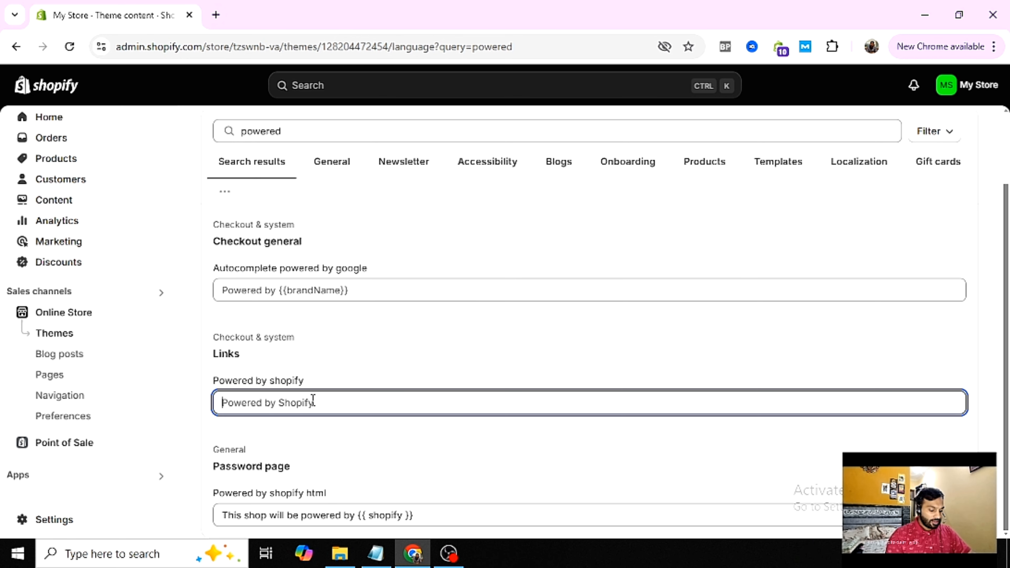
{"action": "key", "text": "ctrl+a"}
{"action": "key", "text": "BackSpace"}
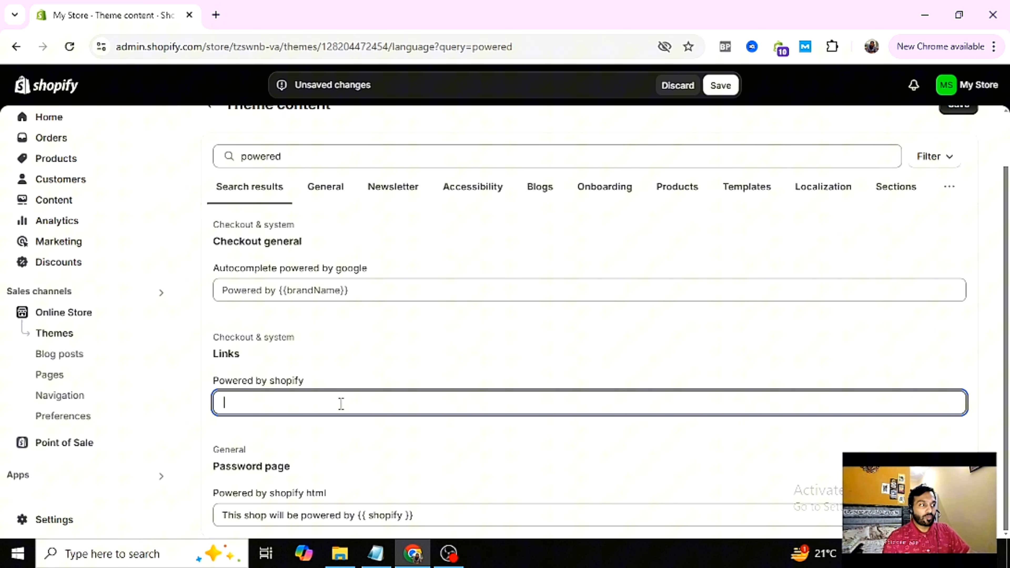
{"action": "left_click", "coordinate": [726, 84]}
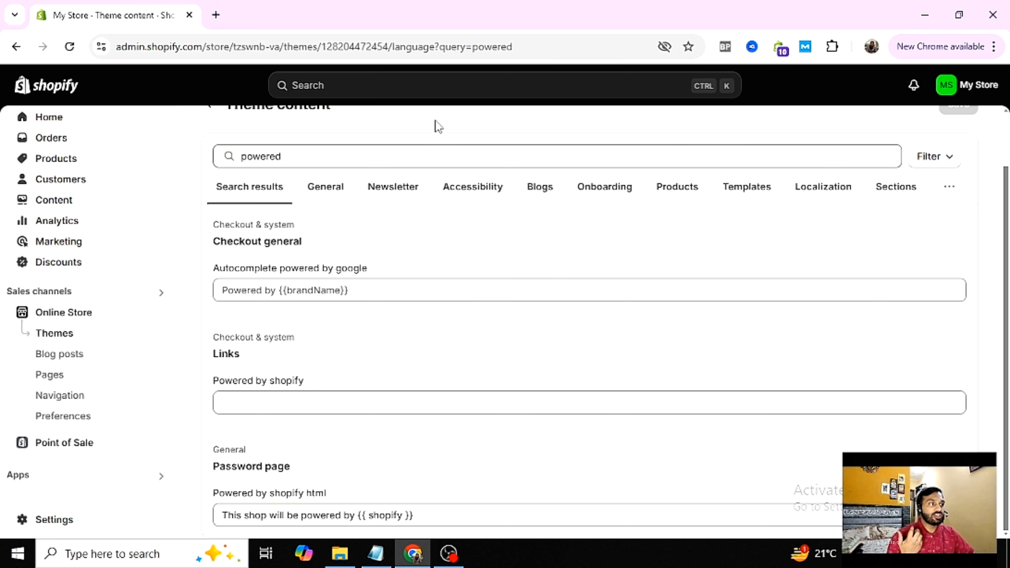
Check the "Powered by shopify" theme content entry against the storefront footer and reload the storefront page
{"action": "left_click", "coordinate": [216, 15]}
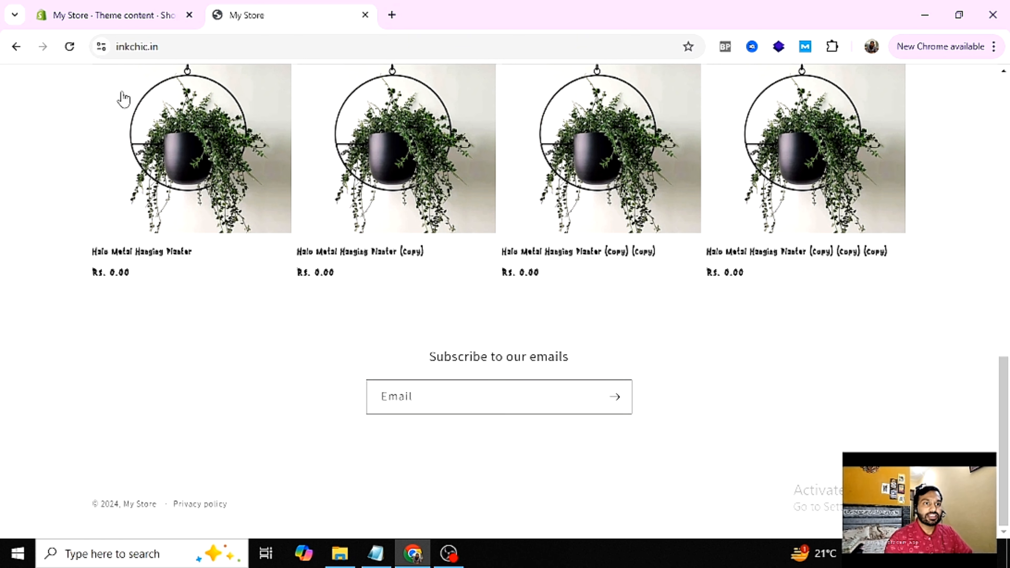
{"action": "left_click", "coordinate": [82, 7]}
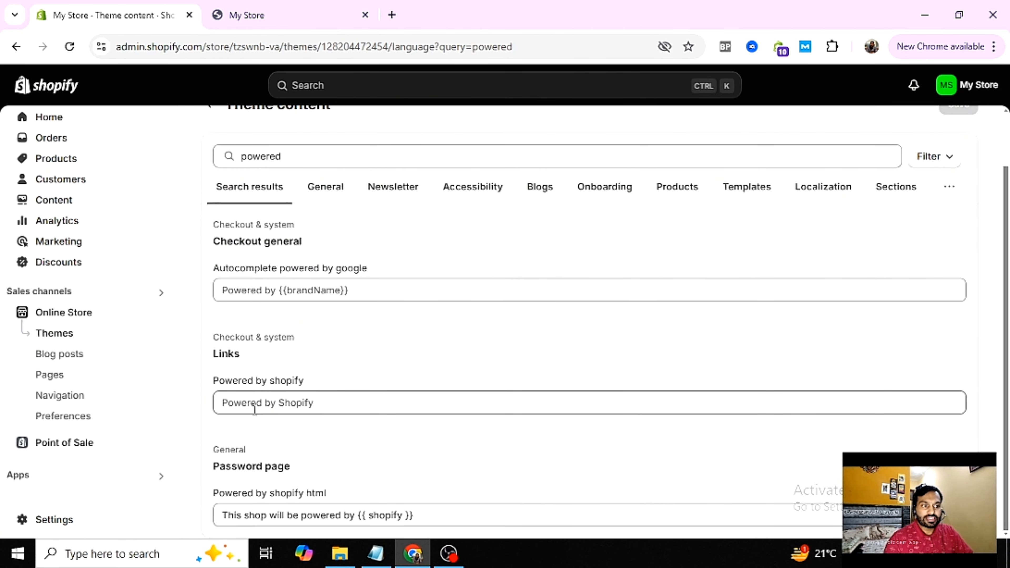
{"action": "left_click", "coordinate": [273, 15]}
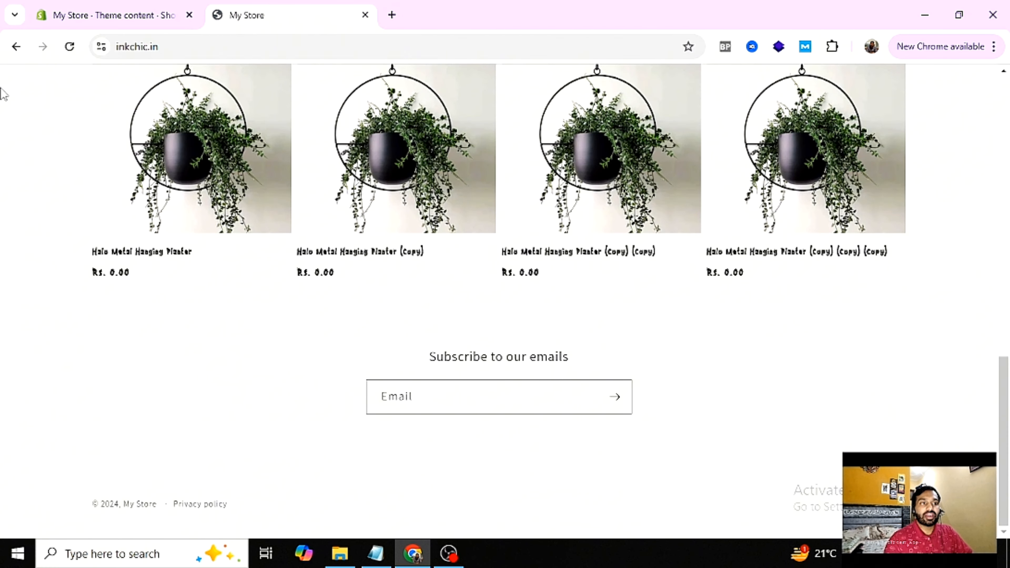
{"action": "left_click", "coordinate": [70, 47]}
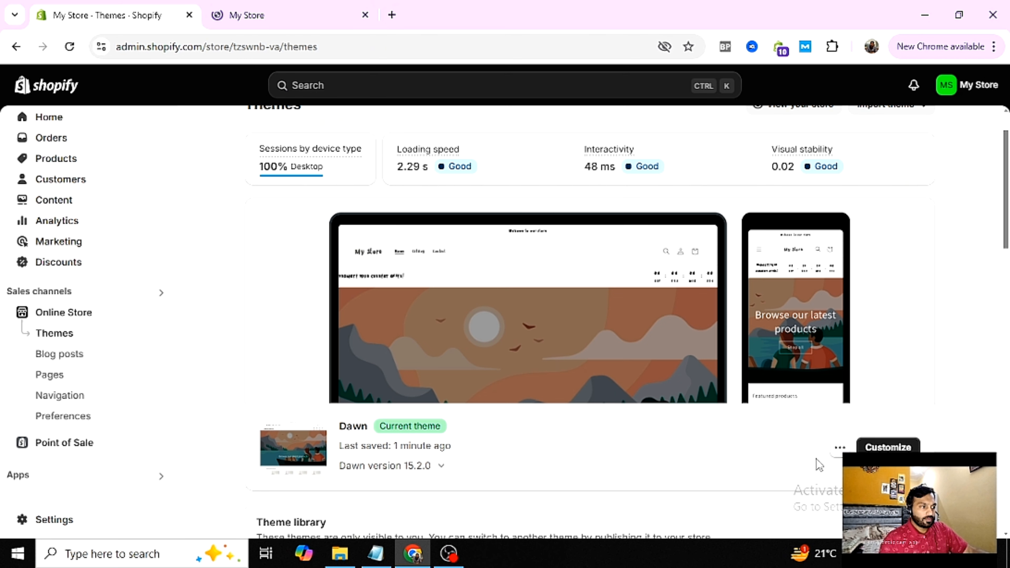
Open the Dawn theme's code for editing, filter the files for "footer.liquid" and open that section file
{"action": "left_click", "coordinate": [839, 447]}
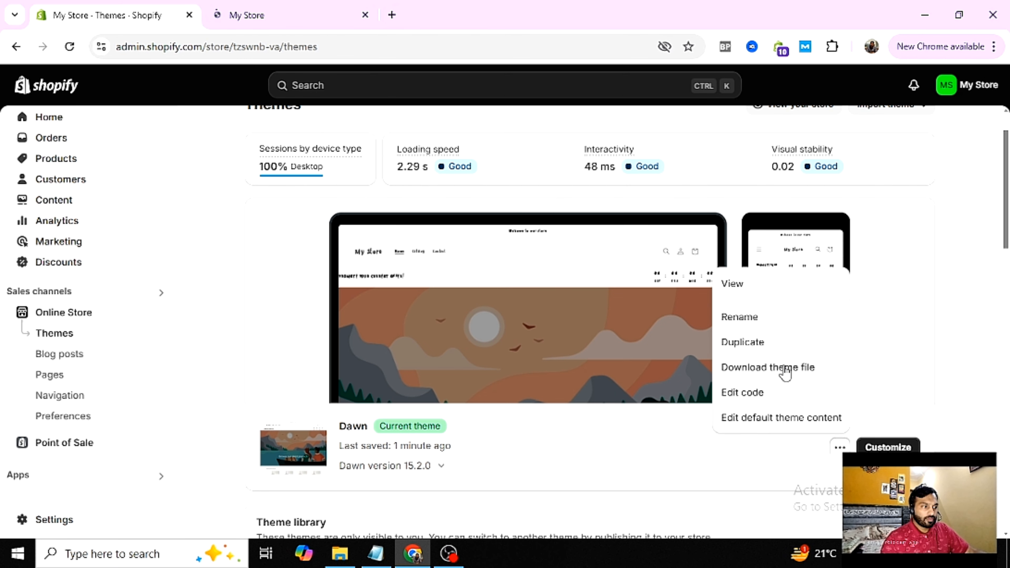
{"action": "left_click", "coordinate": [779, 393]}
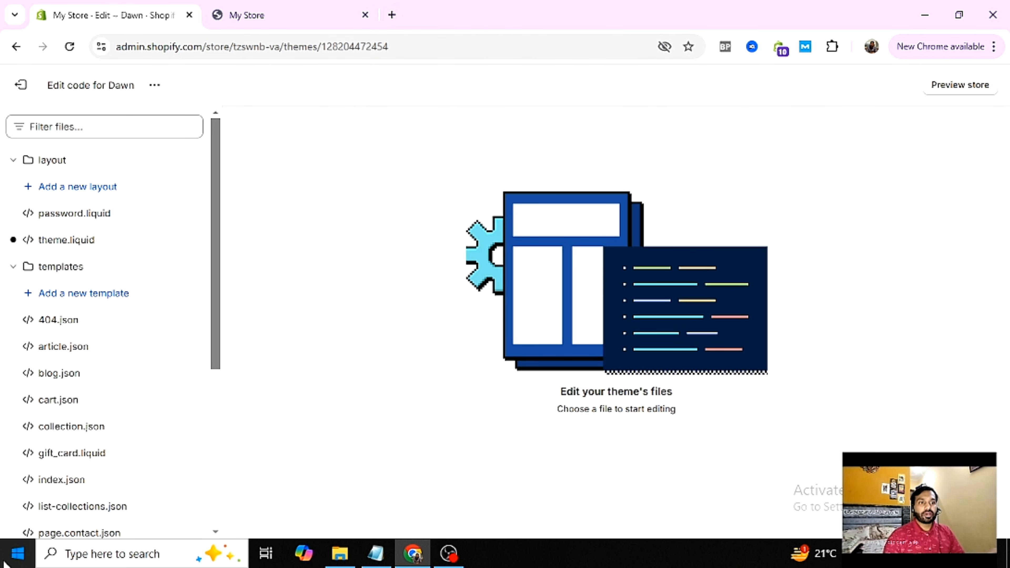
{"action": "left_click", "coordinate": [121, 127]}
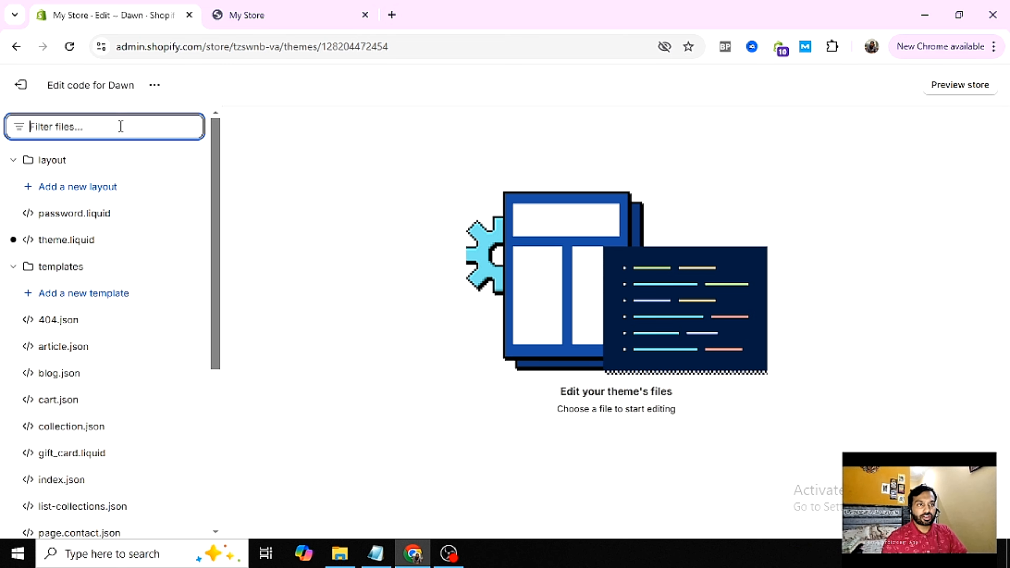
{"action": "type", "text": "foote"}
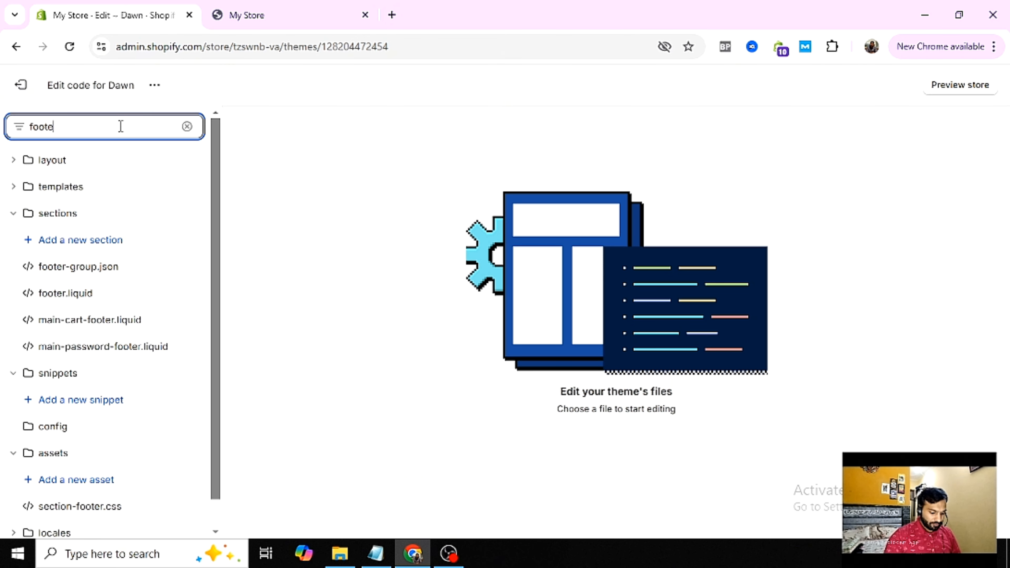
{"action": "type", "text": "r.li"}
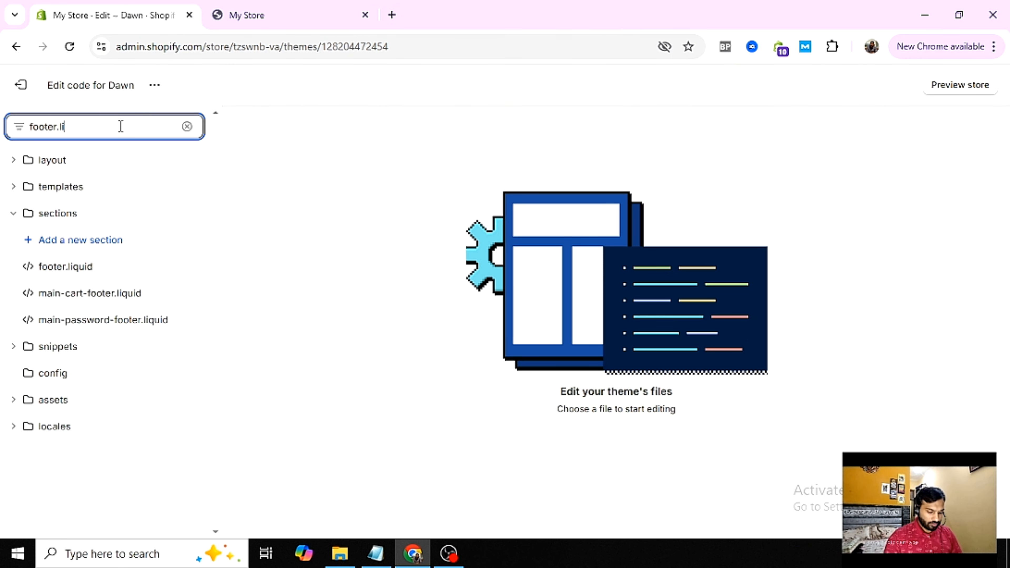
{"action": "type", "text": "quid"}
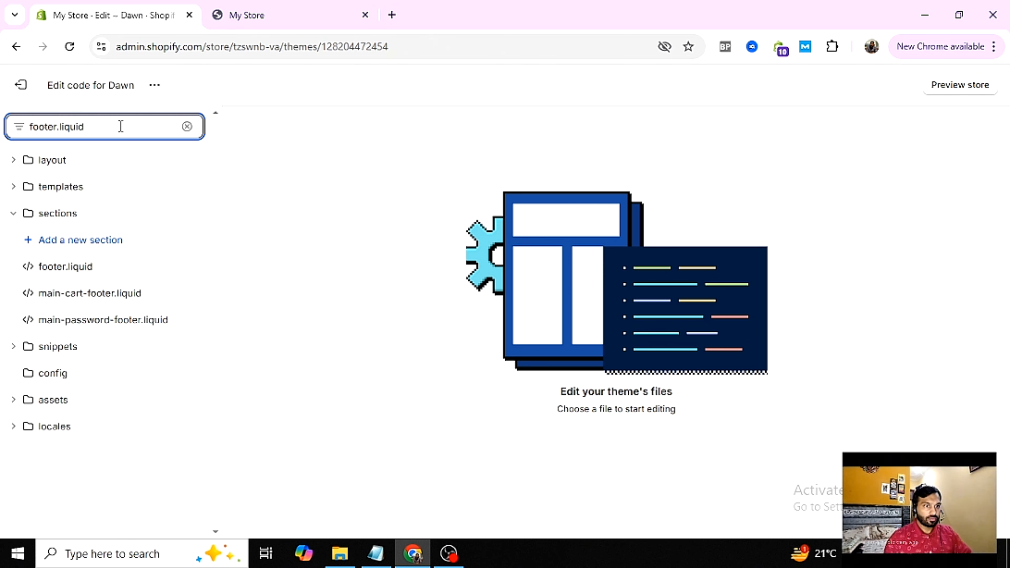
{"action": "left_click", "coordinate": [135, 274]}
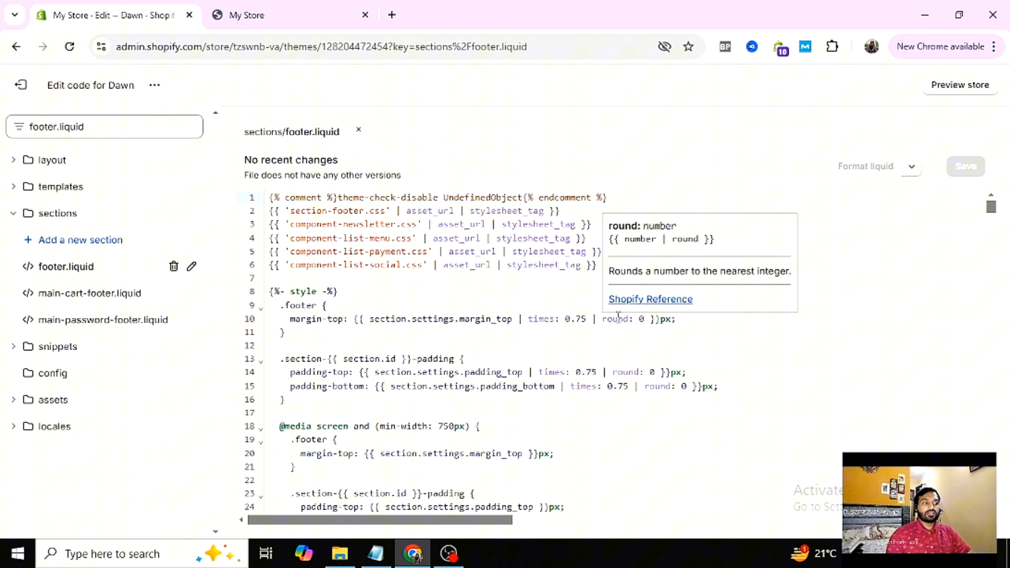
Find "powered_by_link" in the footer.liquid code
{"action": "left_click", "coordinate": [566, 352]}
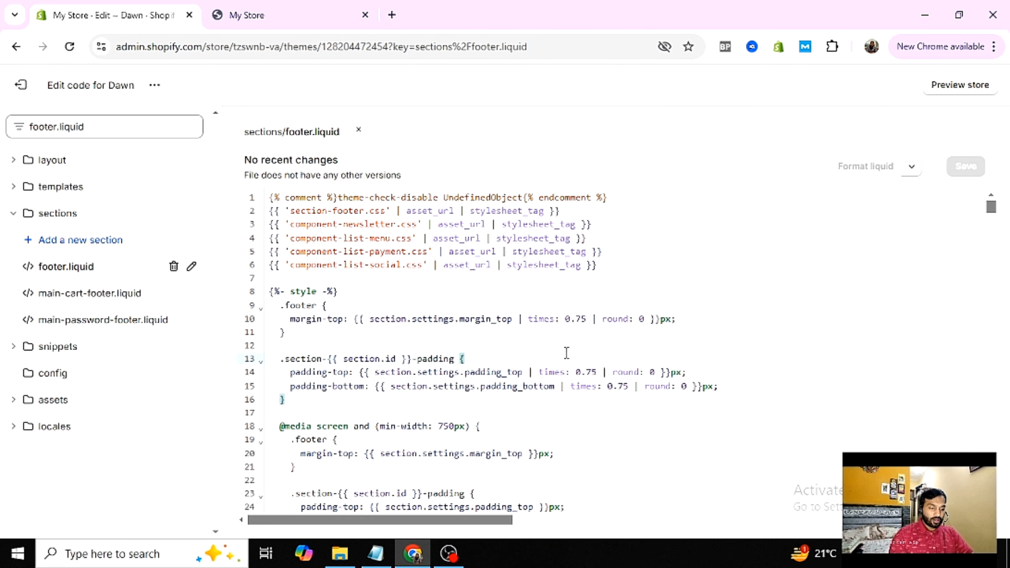
{"action": "key", "text": "ctrl+f"}
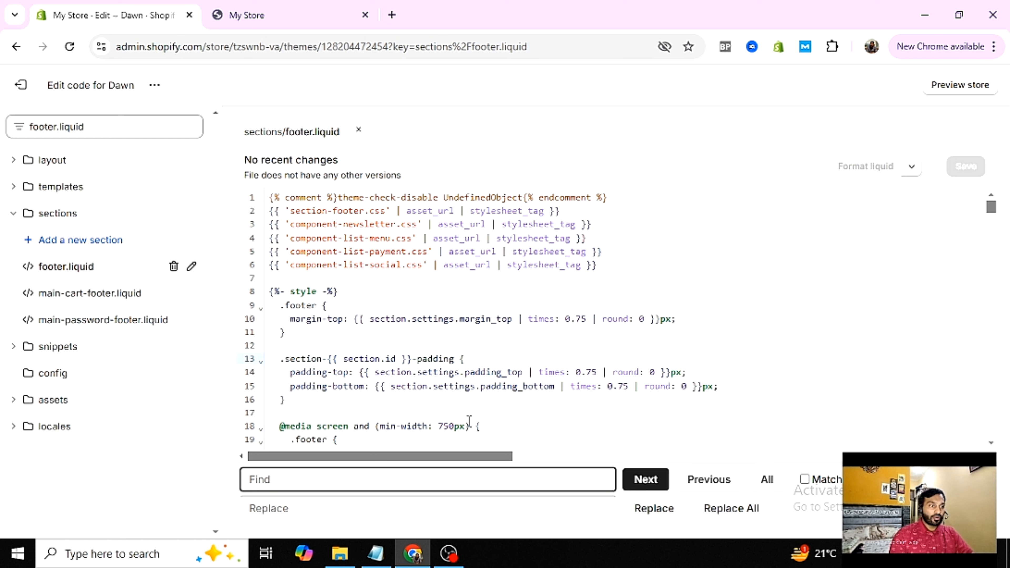
{"action": "left_click", "coordinate": [442, 479]}
{"action": "type", "text": "p"}
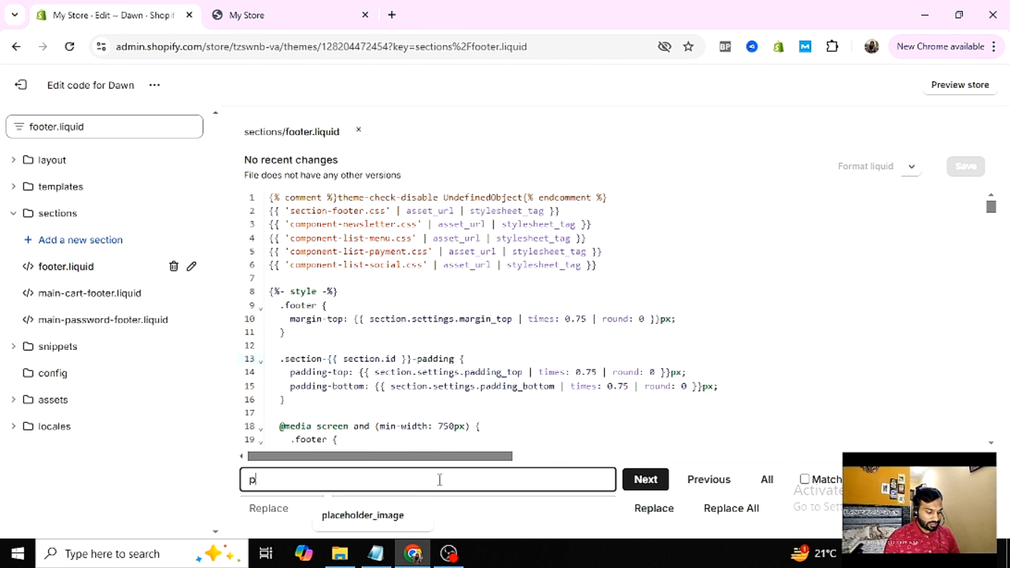
{"action": "type", "text": "owered"}
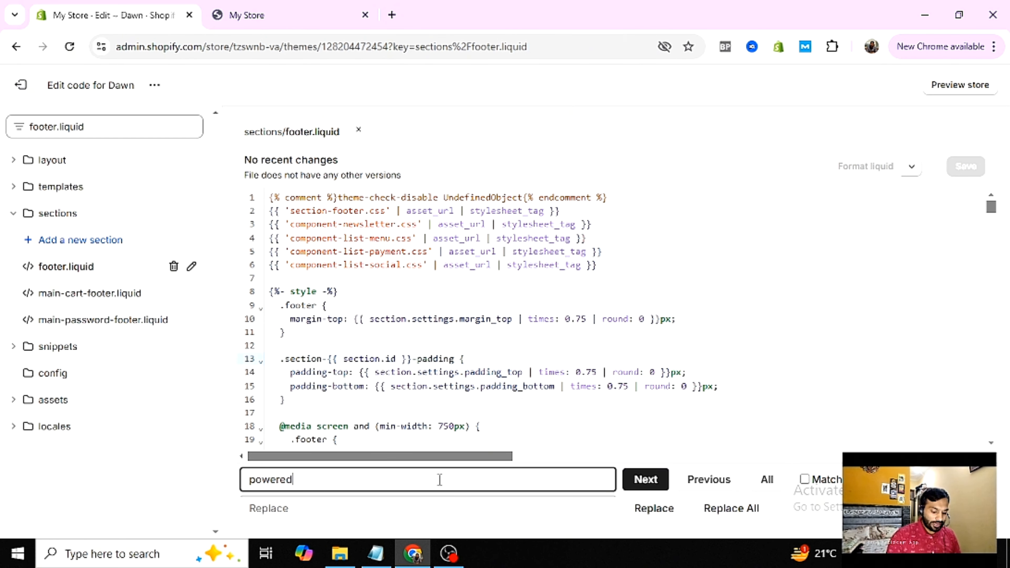
{"action": "type", "text": "_by-"}
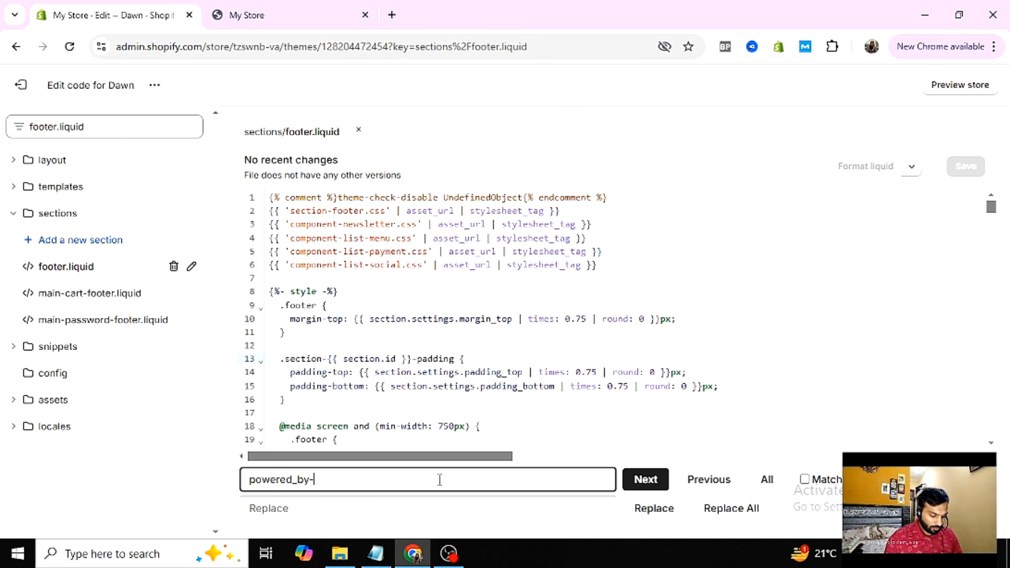
{"action": "type", "text": "link"}
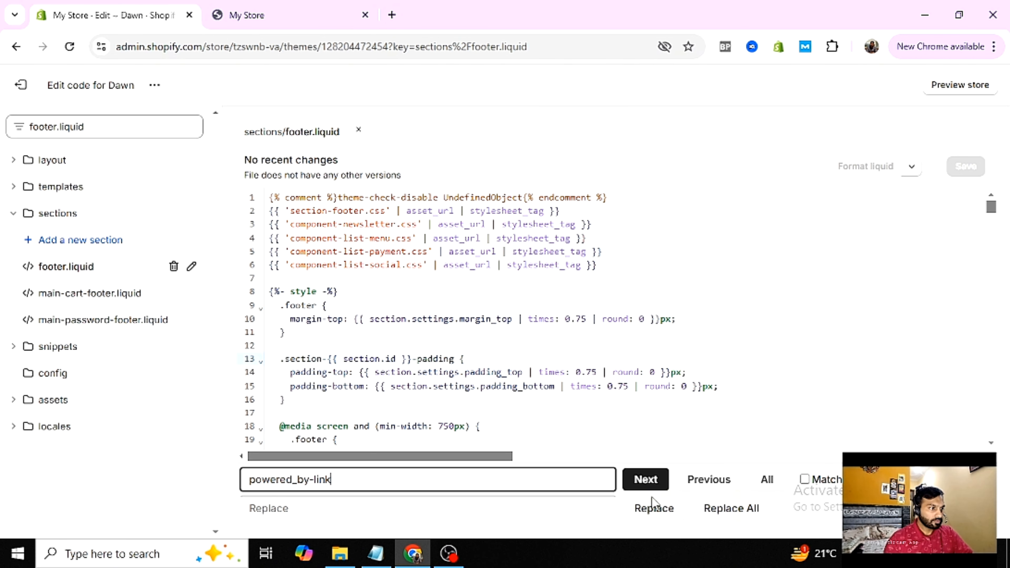
{"action": "left_click", "coordinate": [646, 479]}
{"action": "left_click", "coordinate": [316, 478]}
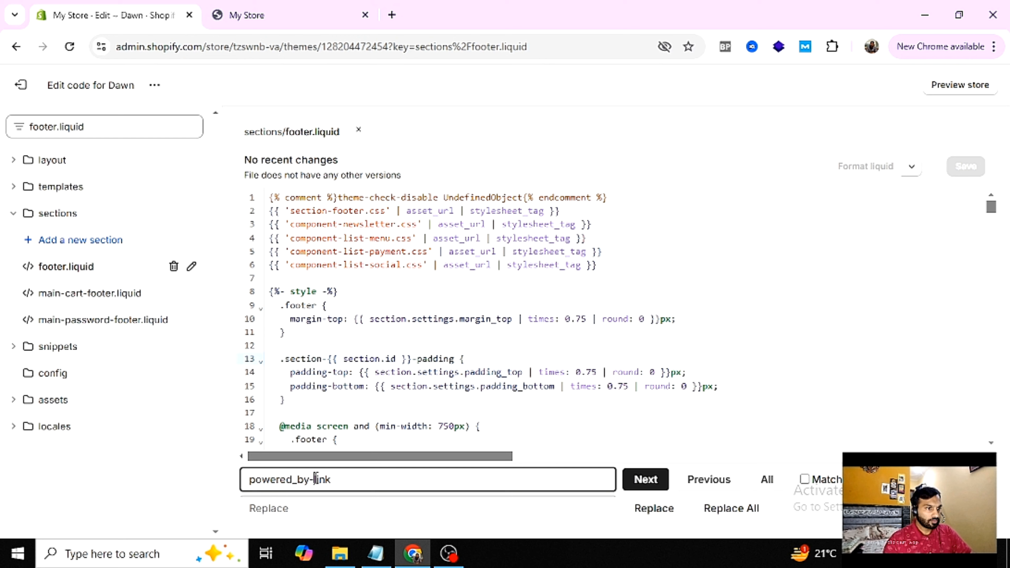
{"action": "key", "text": "BackSpace"}
{"action": "type", "text": "_"}
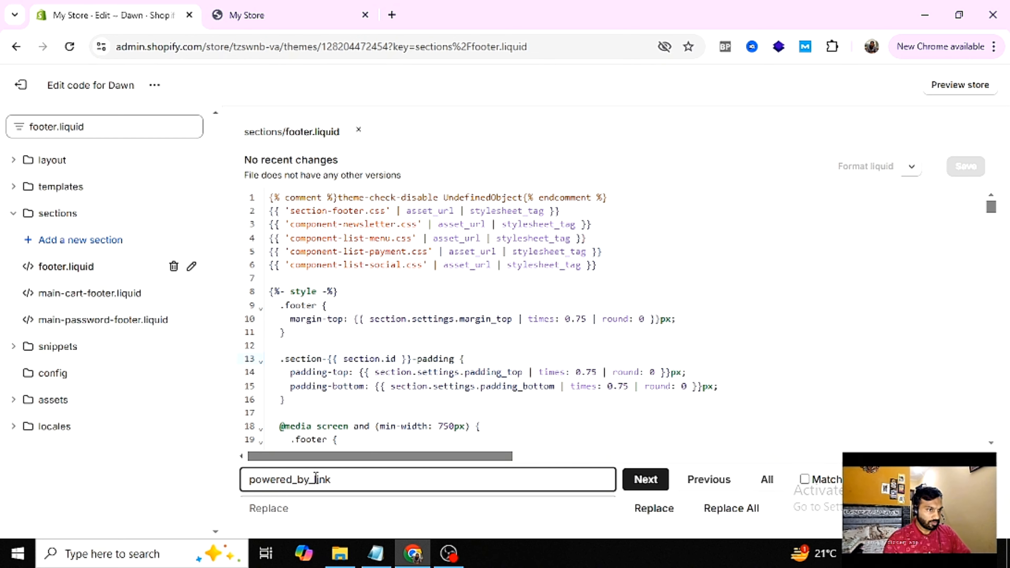
{"action": "left_click", "coordinate": [638, 487]}
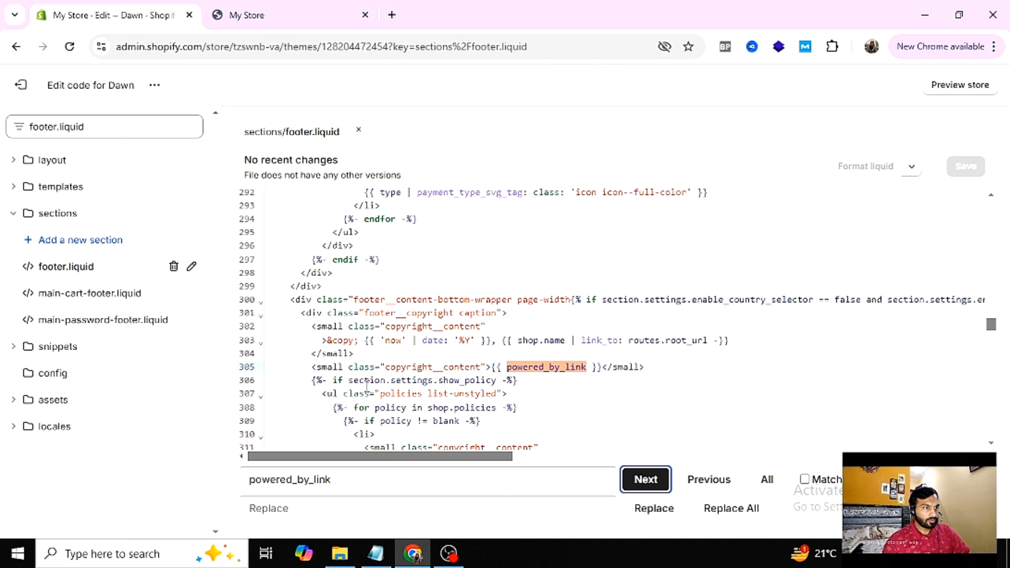
{"action": "key", "text": "Tab"}
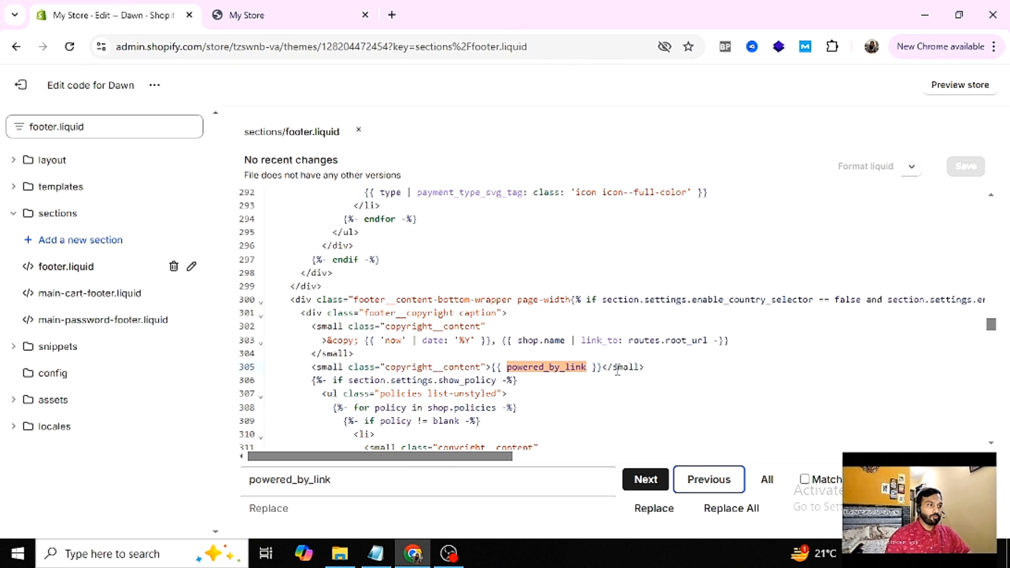
Delete the whole small element containing powered_by_link from footer.liquid and save the file
{"action": "left_click_drag", "start_coordinate": [655, 368], "coordinate": [313, 368]}
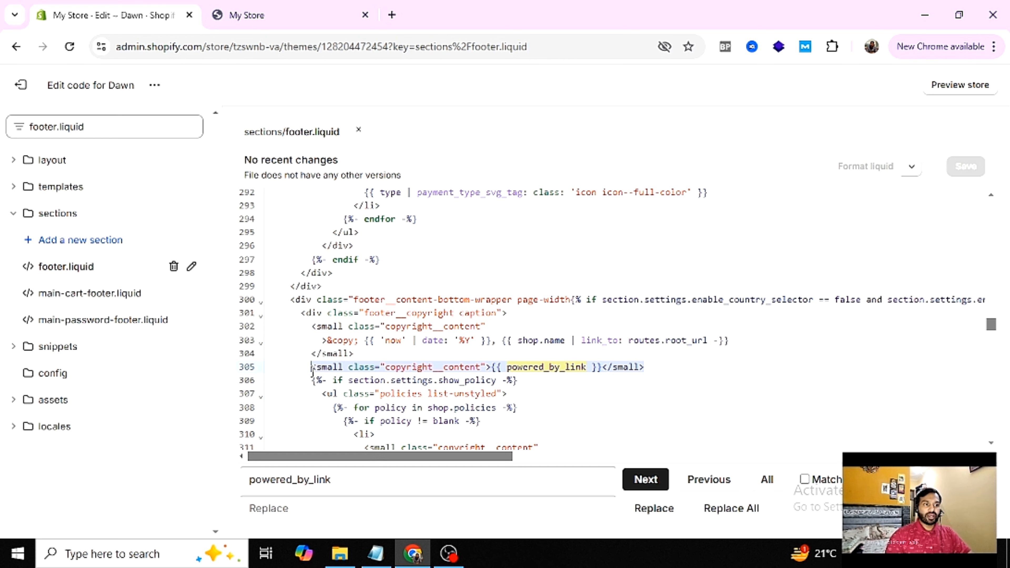
{"action": "key", "text": "BackSpace"}
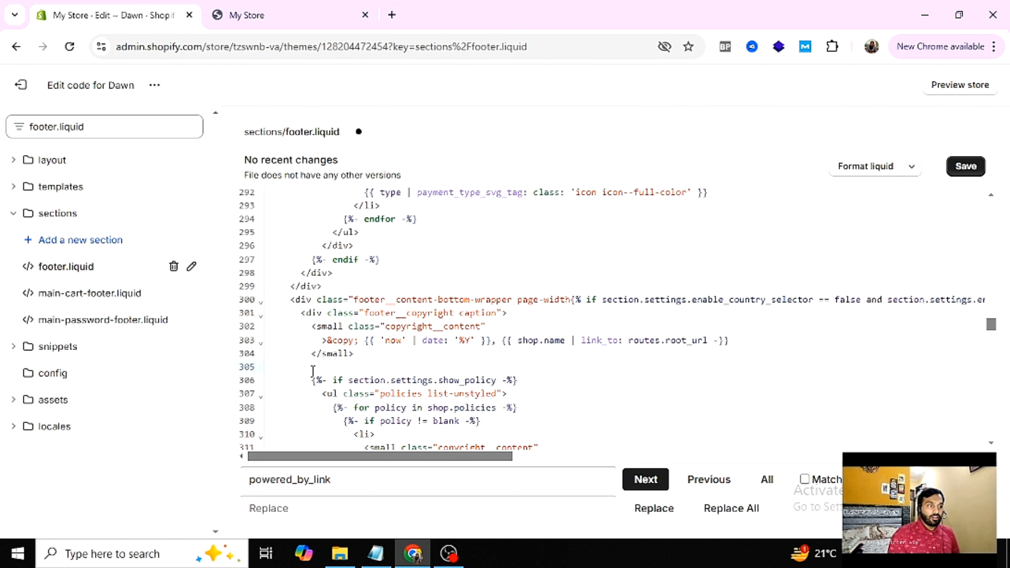
{"action": "key", "text": "ctrl+s"}
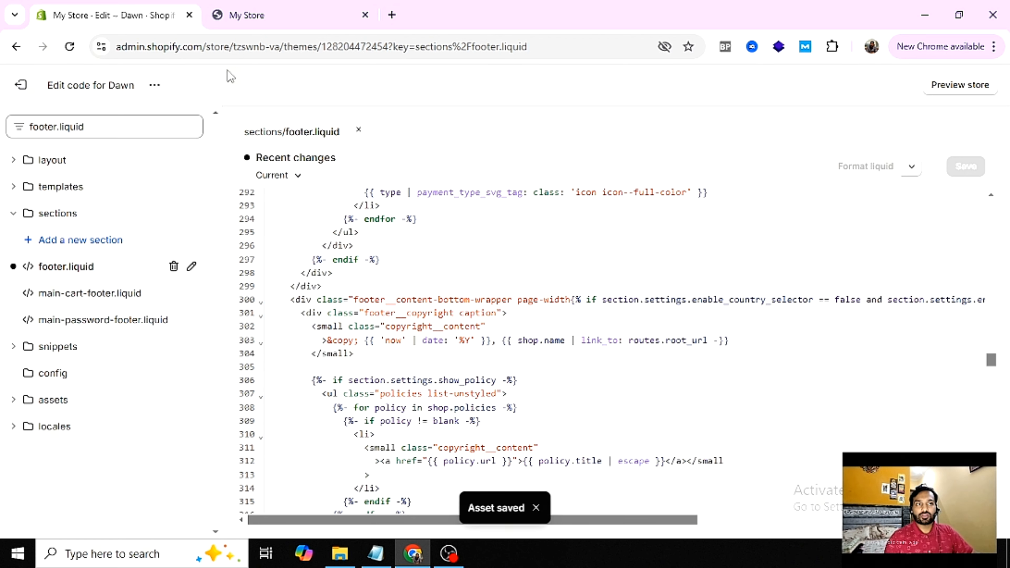
Reload the storefront page to check the footer's copyright line after the code edit
{"action": "left_click", "coordinate": [246, 15]}
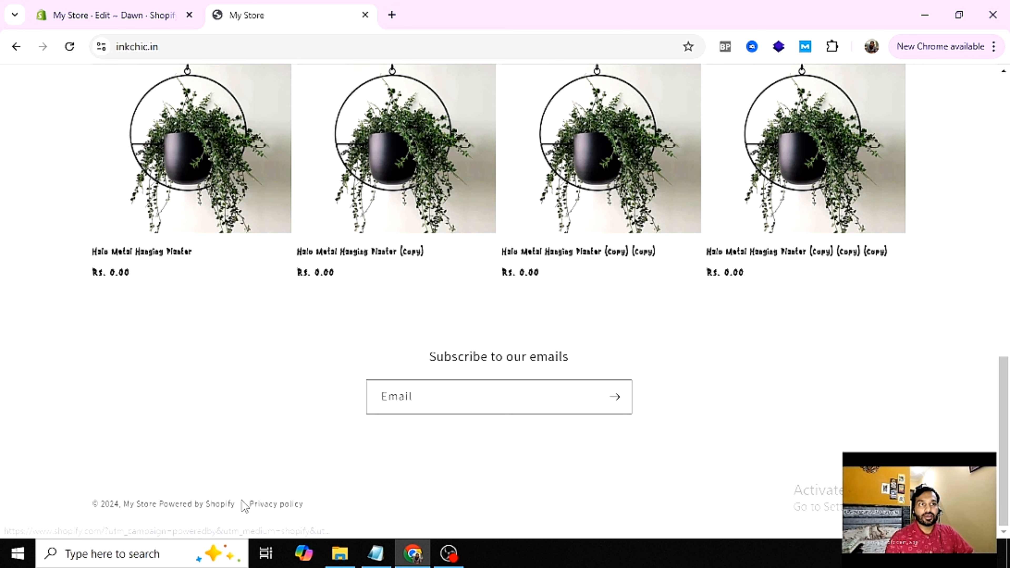
{"action": "left_click", "coordinate": [67, 54]}
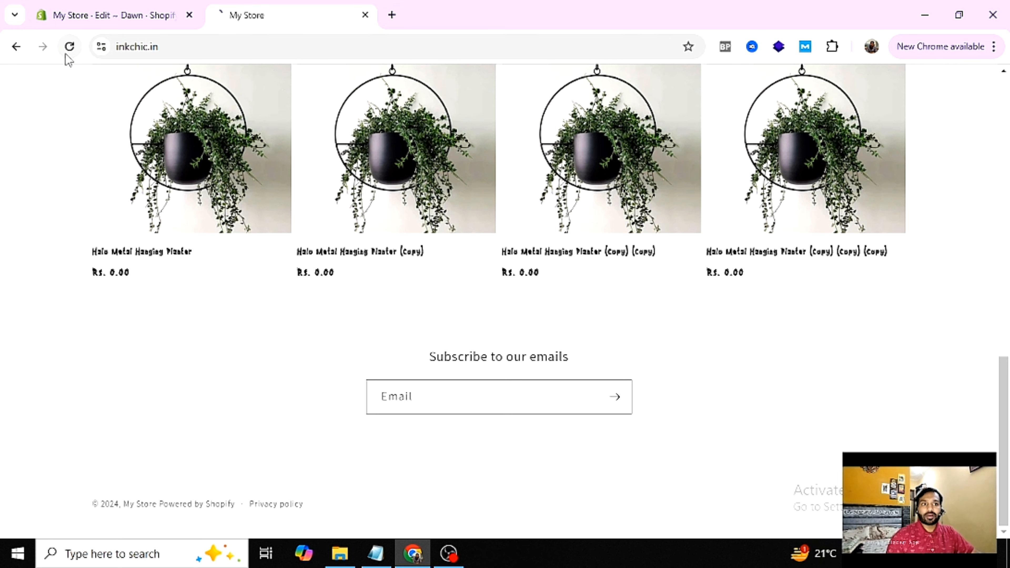